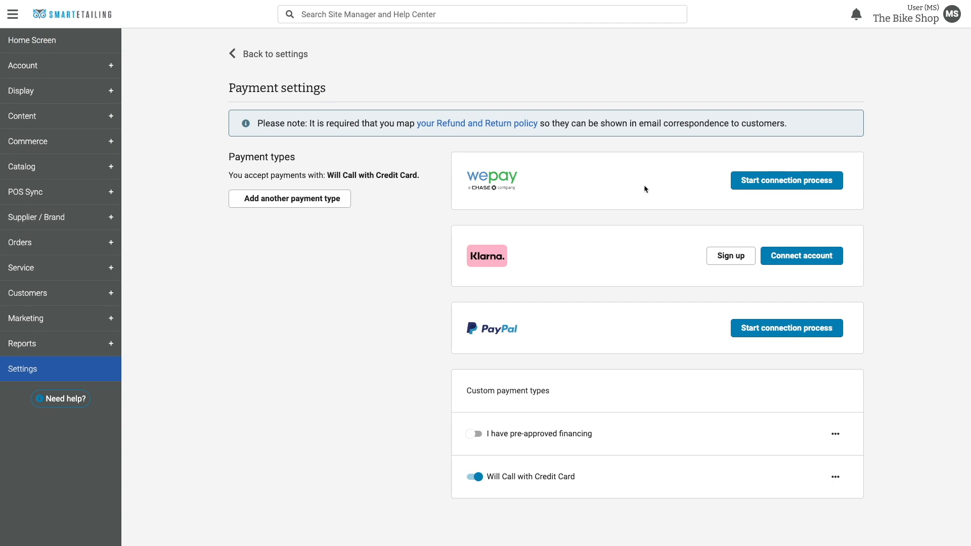
# Preview the WePay and PayPal connection steps, then start connecting Klarna up to its confirmation prompt
pyautogui.click(756, 183)
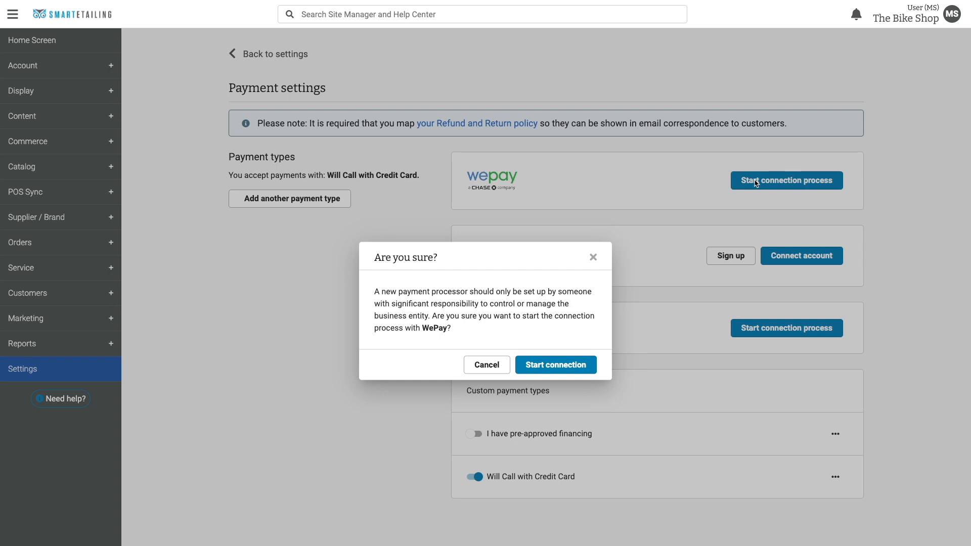
pyautogui.click(558, 365)
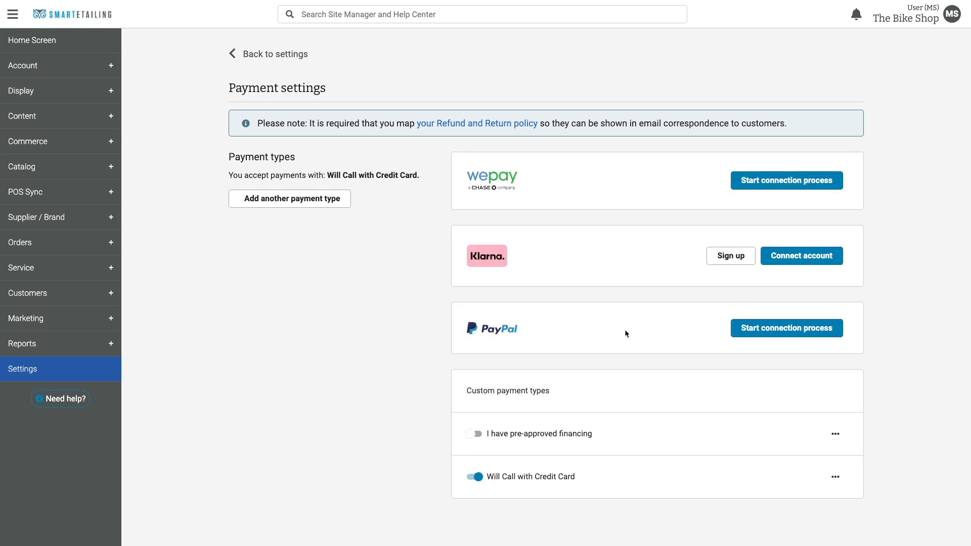
pyautogui.click(766, 328)
pyautogui.click(802, 261)
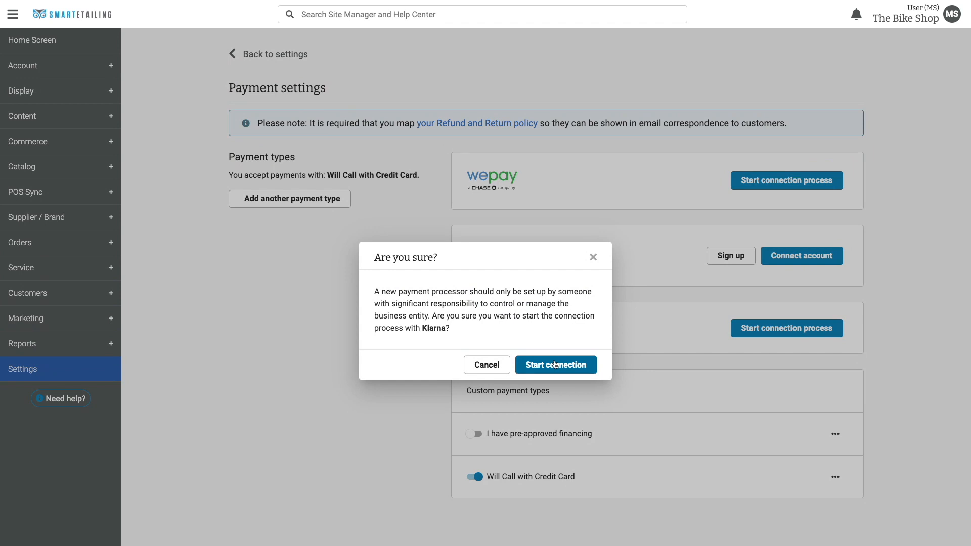
# Cancel the Klarna connection prompt and return to the Home dashboard
pyautogui.click(487, 366)
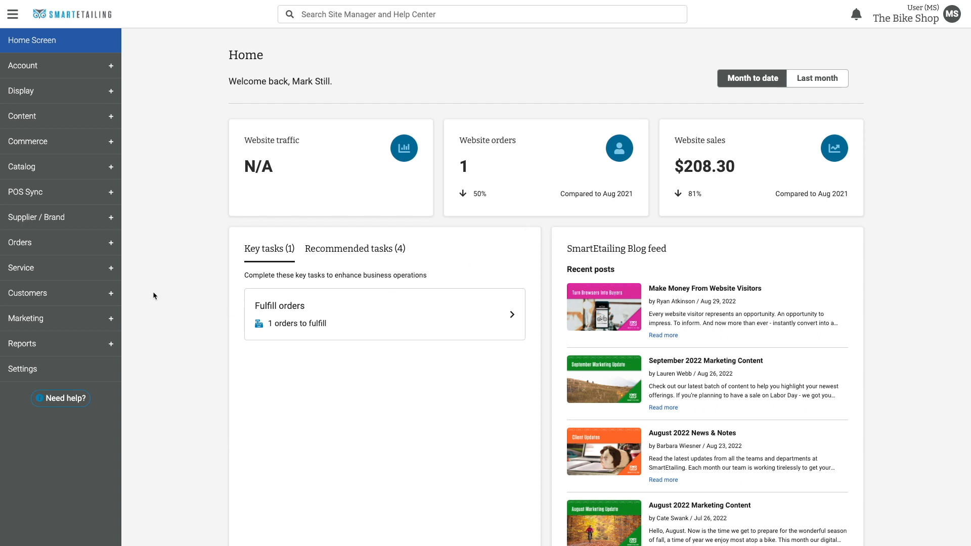
# In Sales tax settings, review the US tax regions and re-save Denver's in-store rate at 8.5%
pyautogui.click(30, 372)
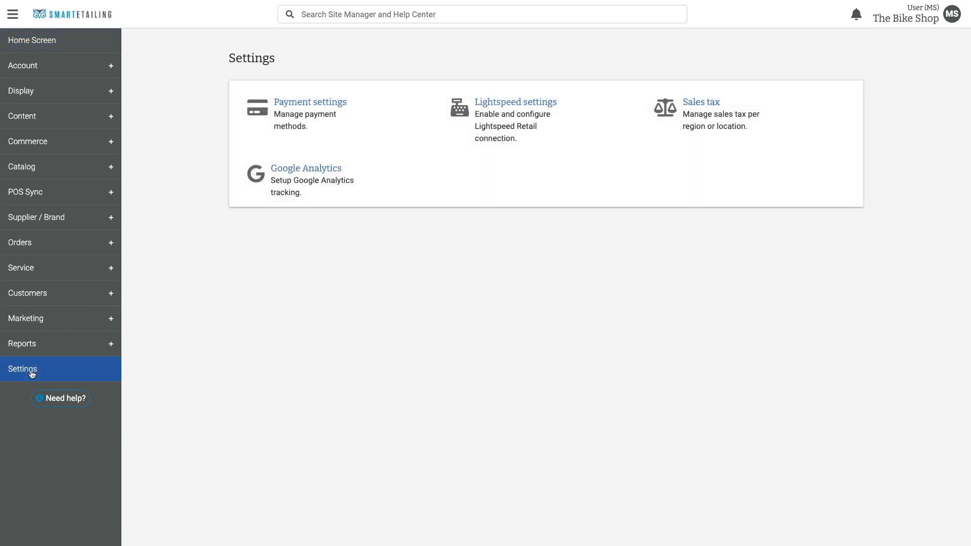
pyautogui.click(680, 103)
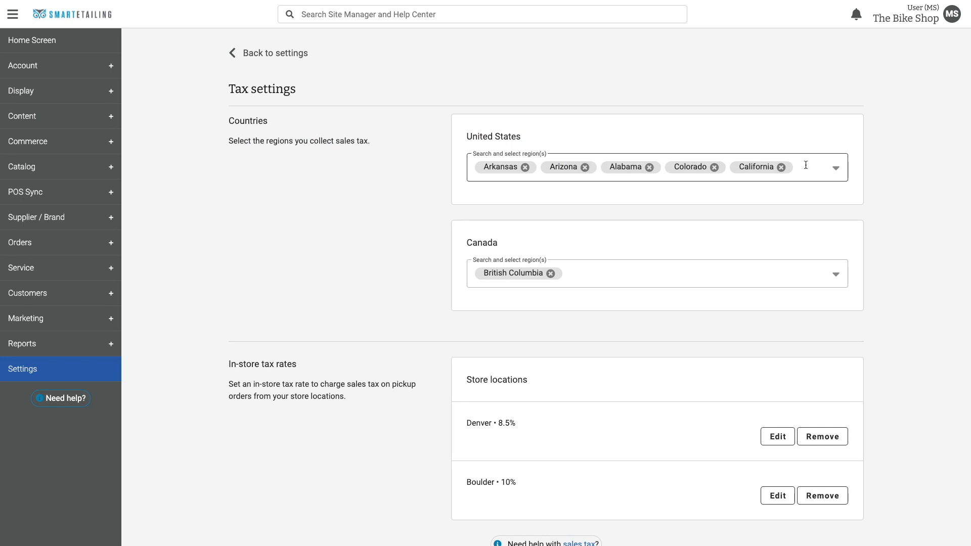
pyautogui.click(837, 170)
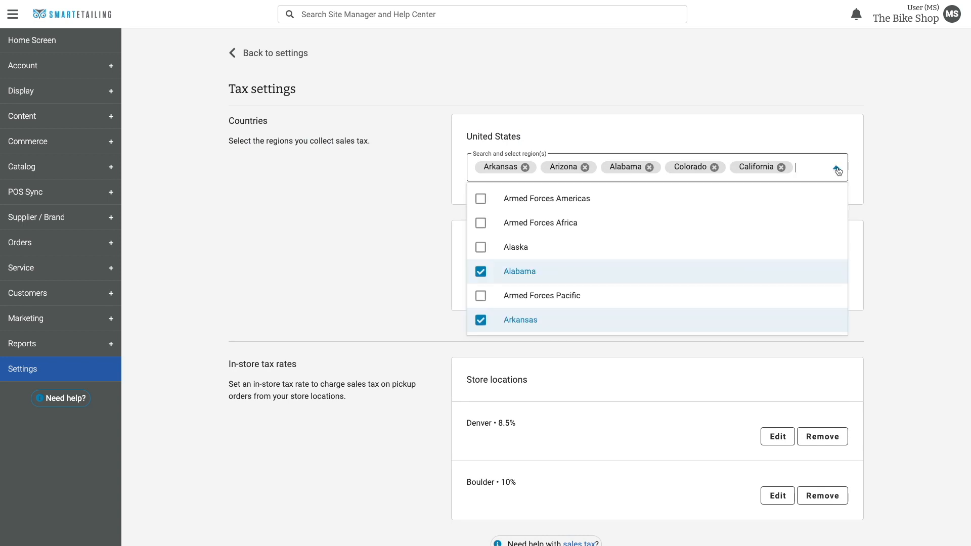
pyautogui.click(837, 170)
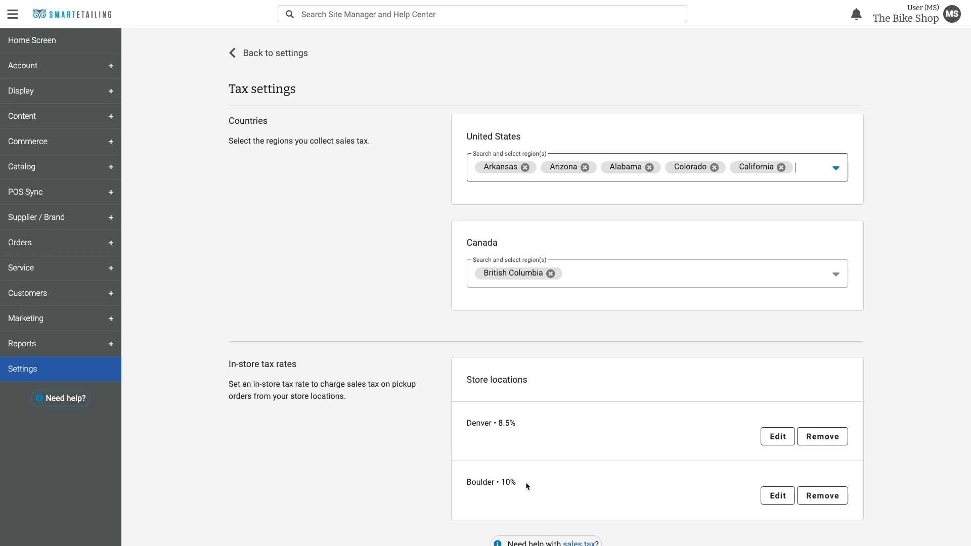
pyautogui.click(770, 441)
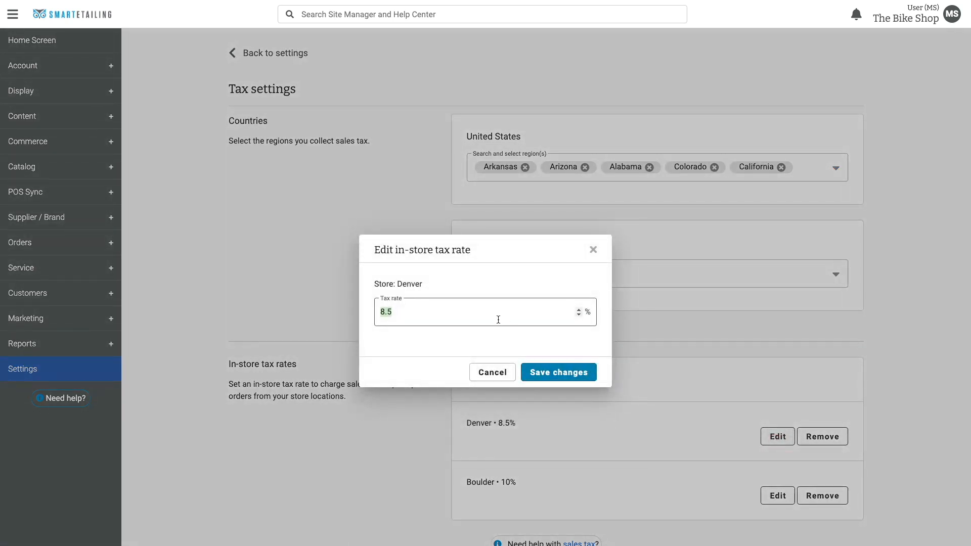
pyautogui.click(554, 377)
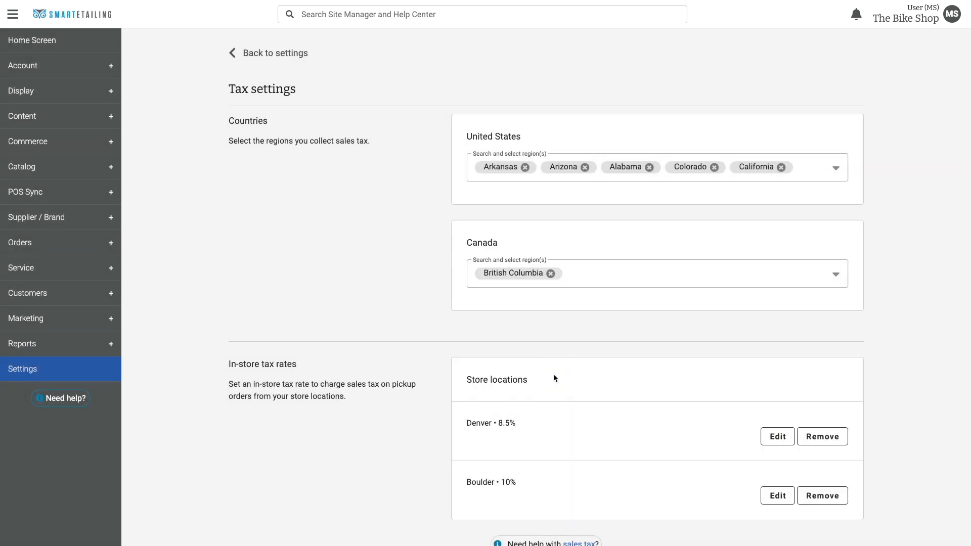
pyautogui.click(33, 95)
# In Store Information, open the Denver store location and review its In-Store Pickup setting
pyautogui.click(46, 117)
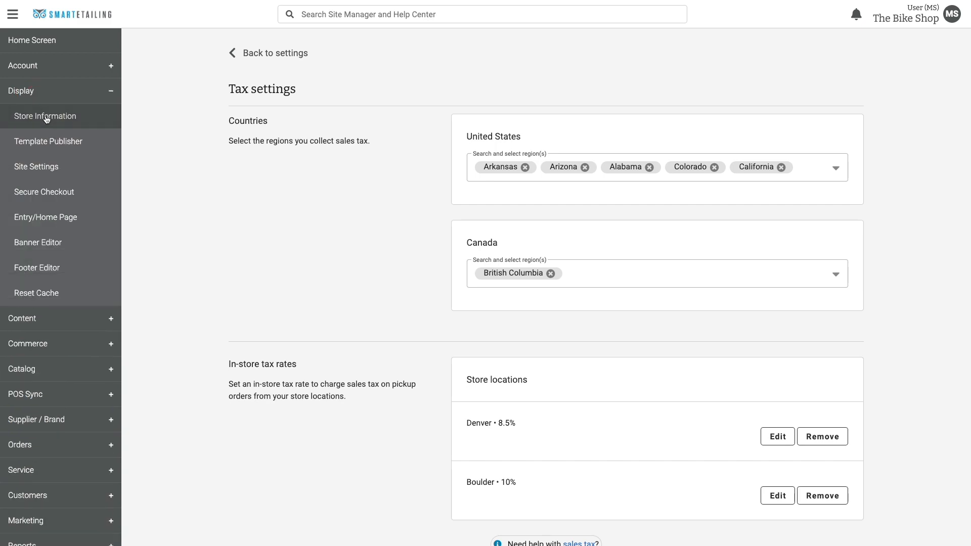
pyautogui.scroll(-4, 175, 248)
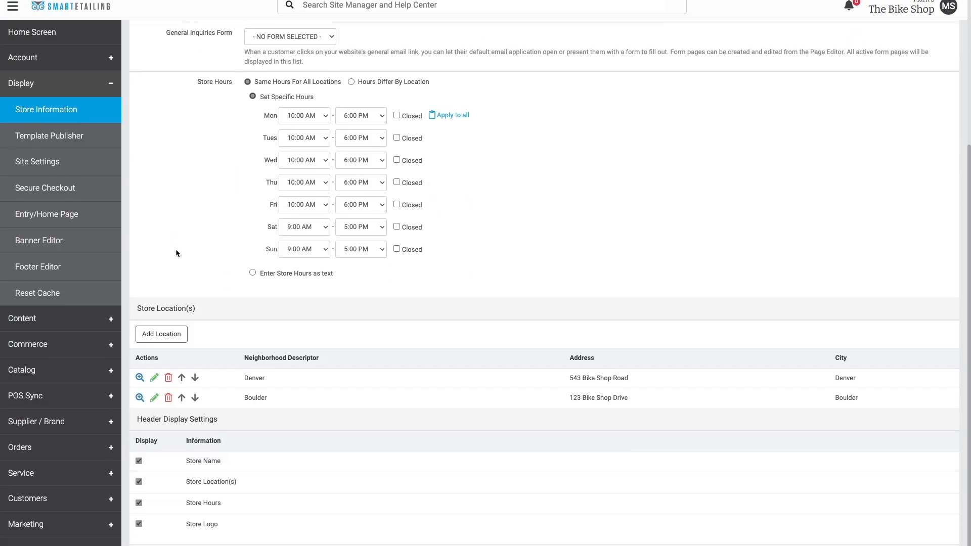
pyautogui.click(154, 386)
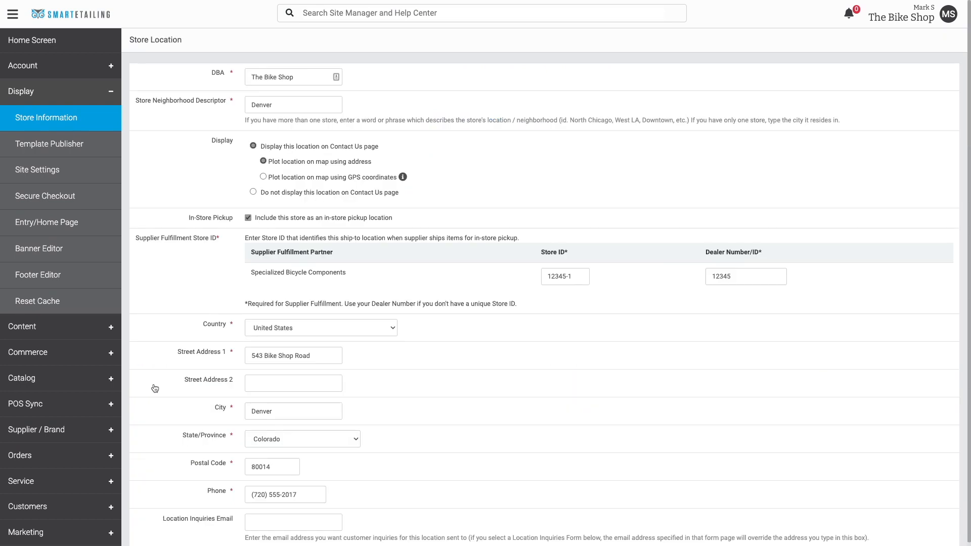
pyautogui.moveTo(188, 219); pyautogui.dragTo(241, 219)
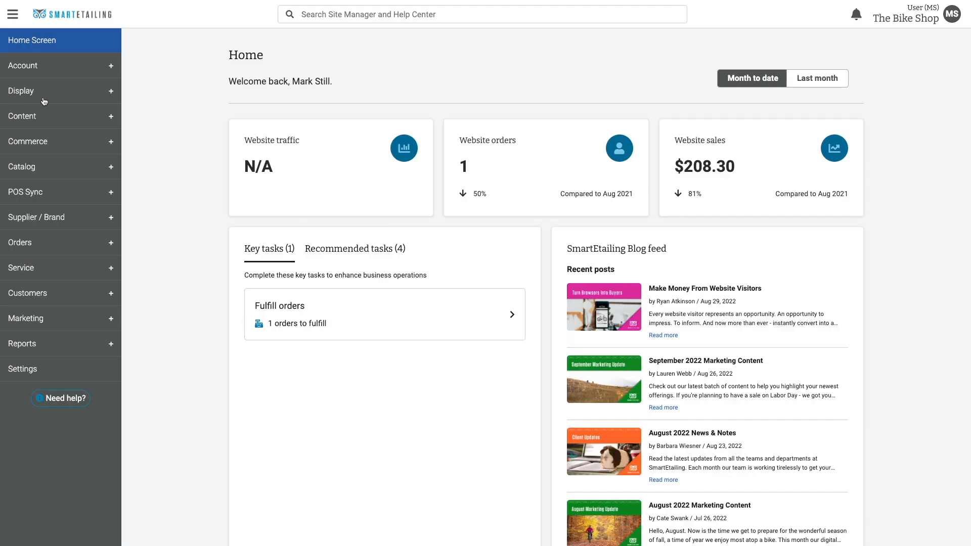
# Bring up the Shipping Methods list under Commerce settings
pyautogui.click(46, 143)
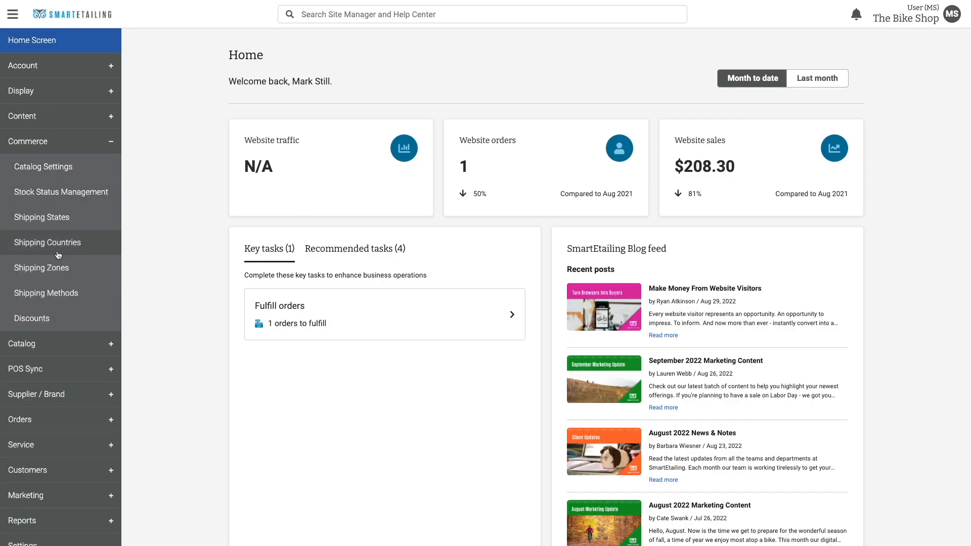
pyautogui.click(64, 292)
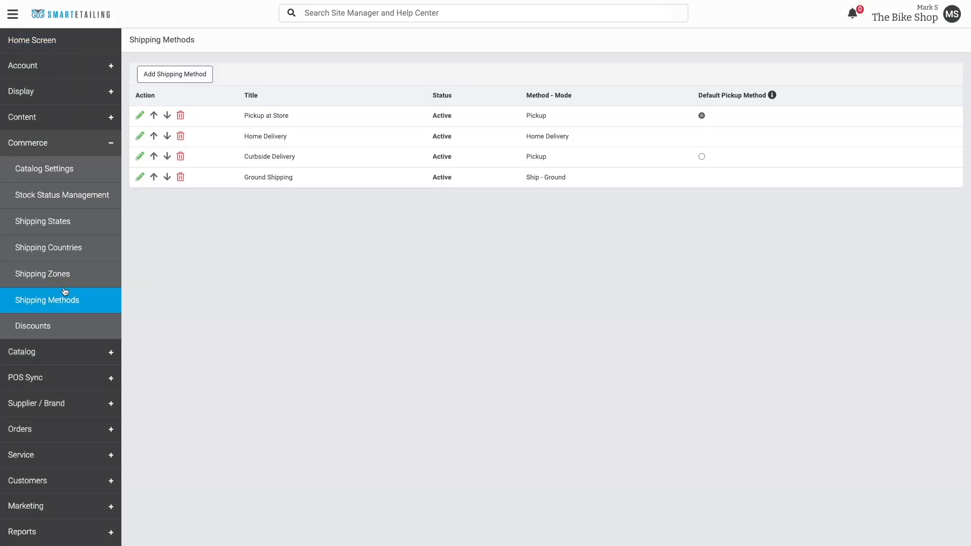
pyautogui.click(246, 117)
pyautogui.click(249, 133)
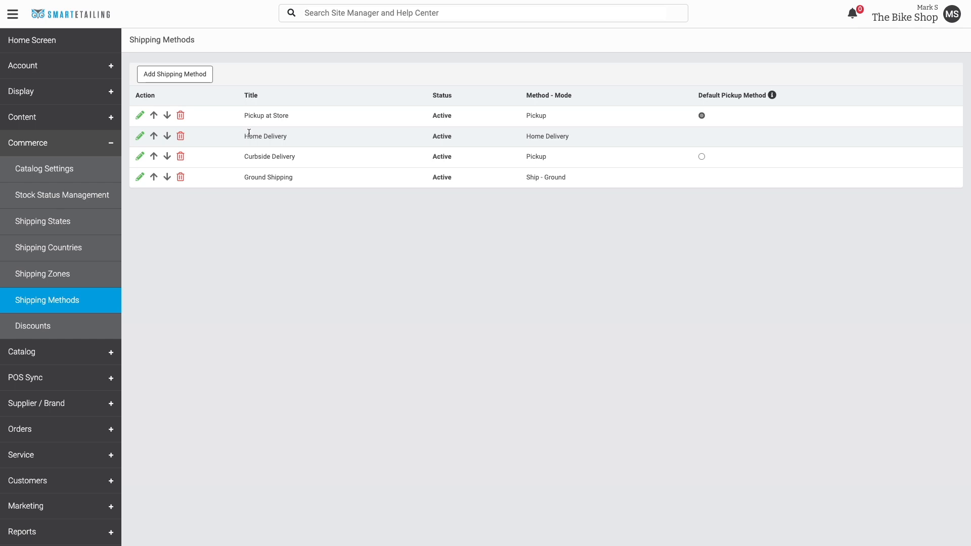
# Save Pickup at Store with checkout display and store-to-store transfer time still on
pyautogui.click(138, 117)
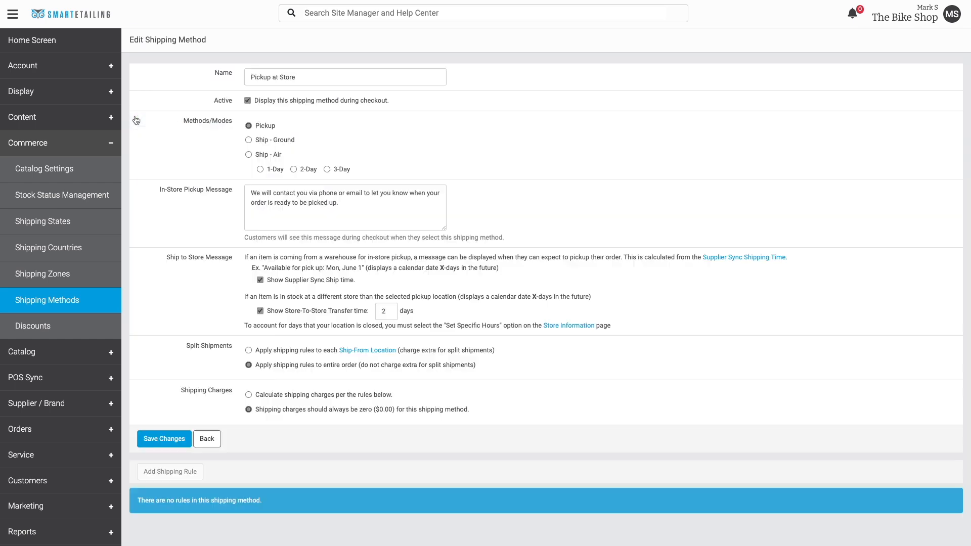
pyautogui.click(247, 101)
pyautogui.click(248, 101)
pyautogui.moveTo(274, 311); pyautogui.dragTo(323, 311)
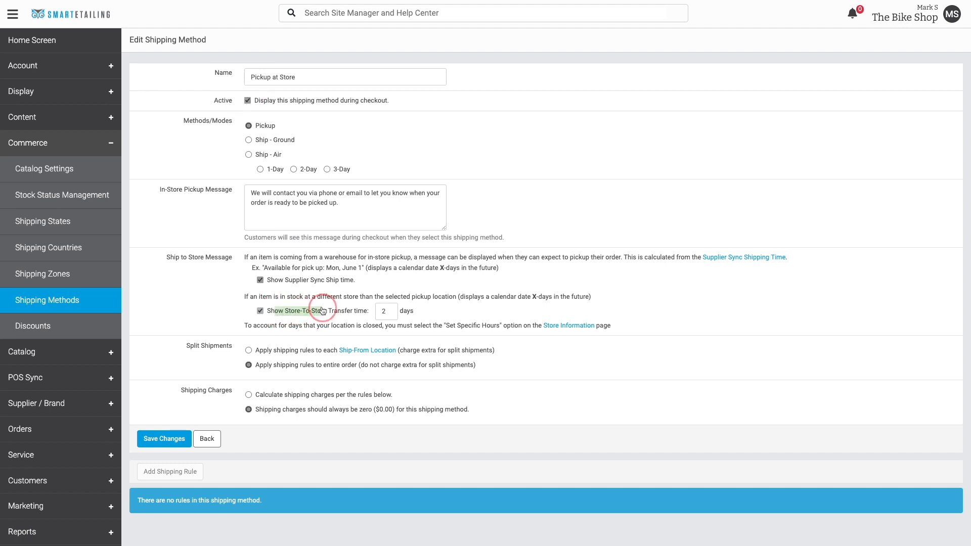
pyautogui.moveTo(276, 281); pyautogui.dragTo(341, 284)
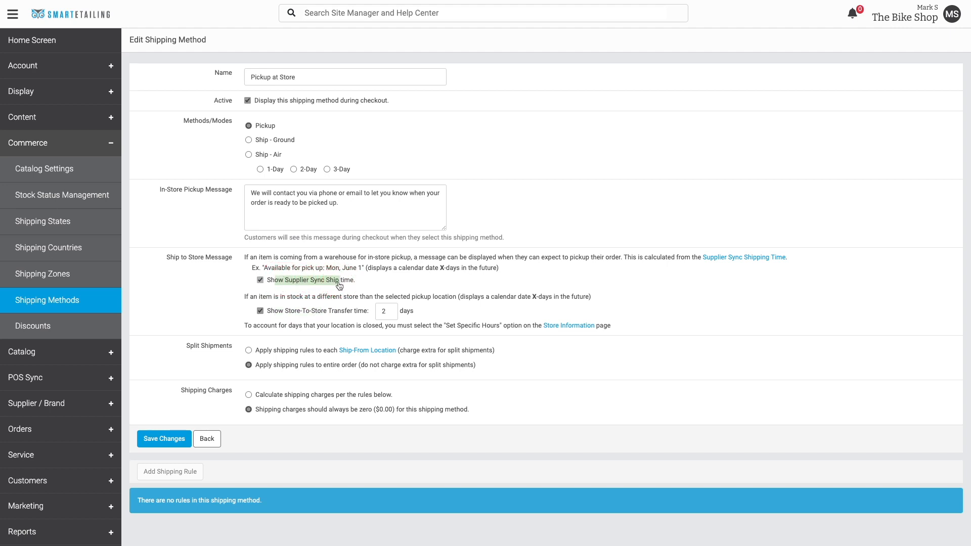
pyautogui.click(327, 311)
pyautogui.click(260, 311)
pyautogui.click(174, 439)
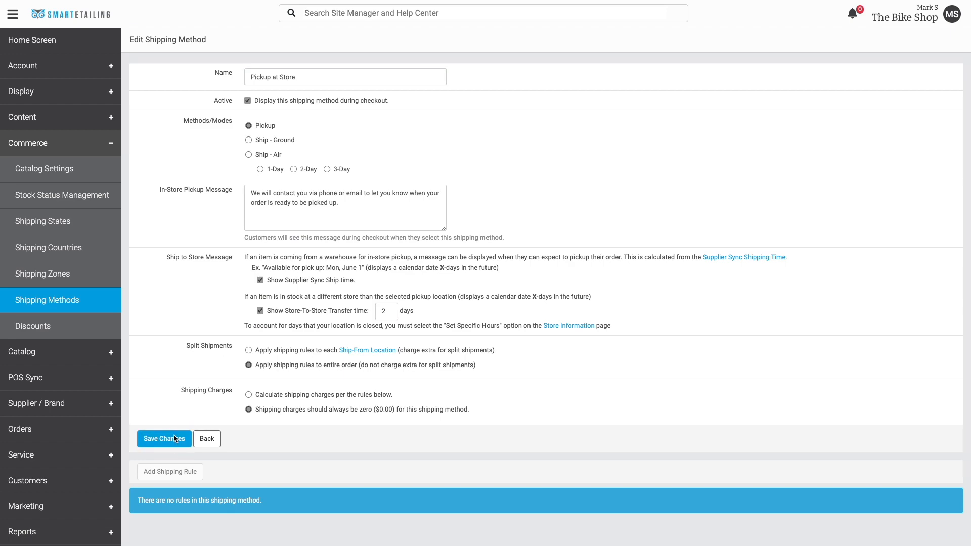
pyautogui.click(205, 440)
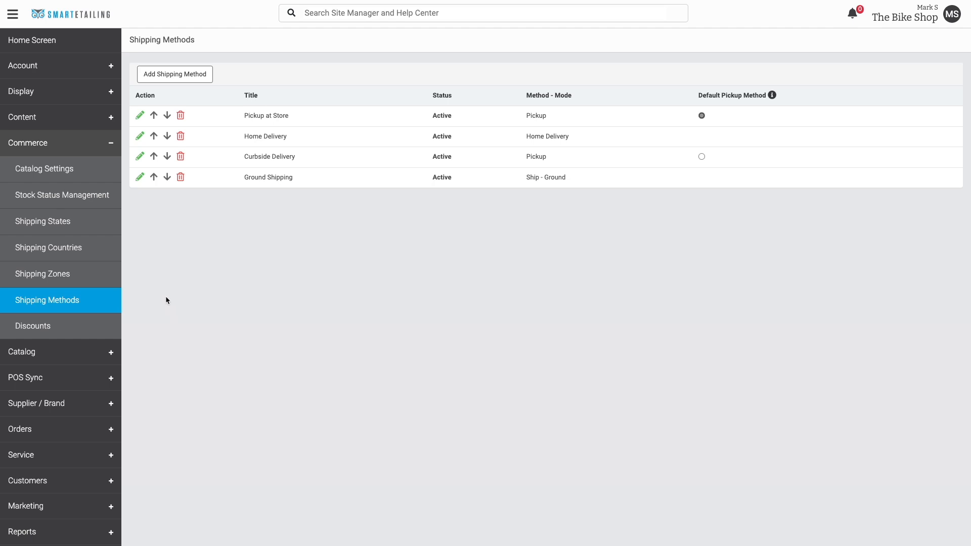
# Review Ground Shipping's tiered rules, such as 14.99 up to 49.99, without changes, and go back
pyautogui.click(140, 179)
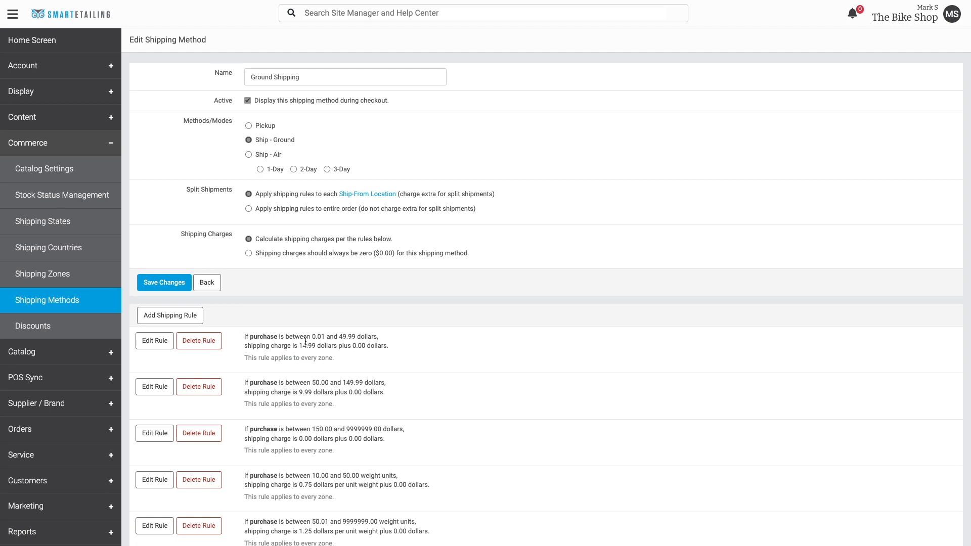
pyautogui.moveTo(338, 337); pyautogui.dragTo(354, 338)
pyautogui.moveTo(317, 476); pyautogui.dragTo(356, 475)
pyautogui.moveTo(299, 345); pyautogui.dragTo(316, 345)
pyautogui.click(208, 283)
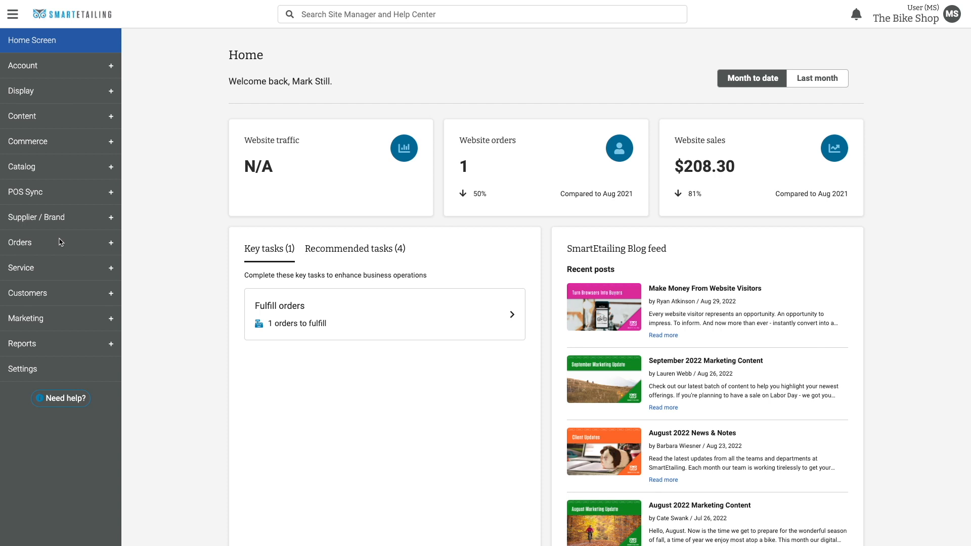
# Open Order Notices and review the sender and recipient addresses and the top and bottom email messages
pyautogui.click(31, 245)
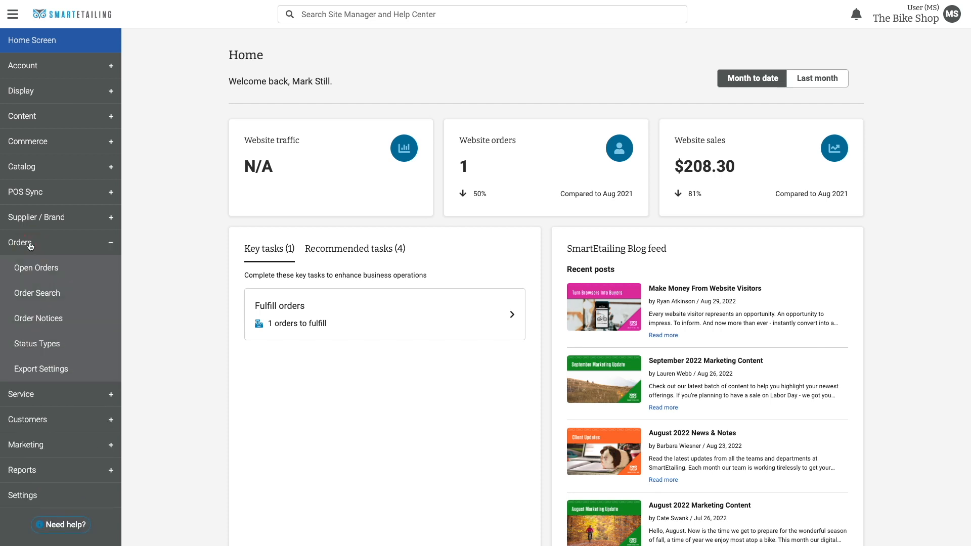
pyautogui.click(42, 318)
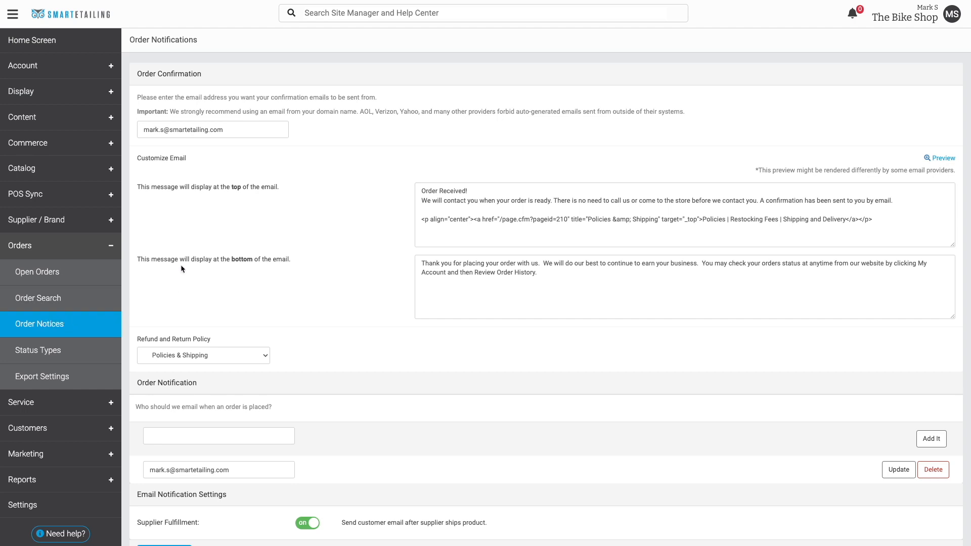
pyautogui.click(230, 131)
pyautogui.moveTo(170, 111); pyautogui.dragTo(356, 111)
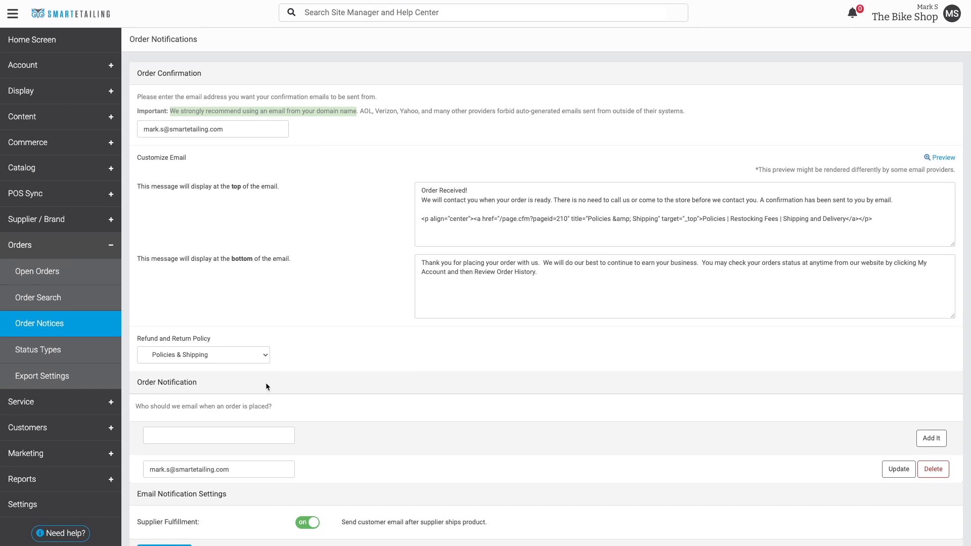
pyautogui.click(208, 470)
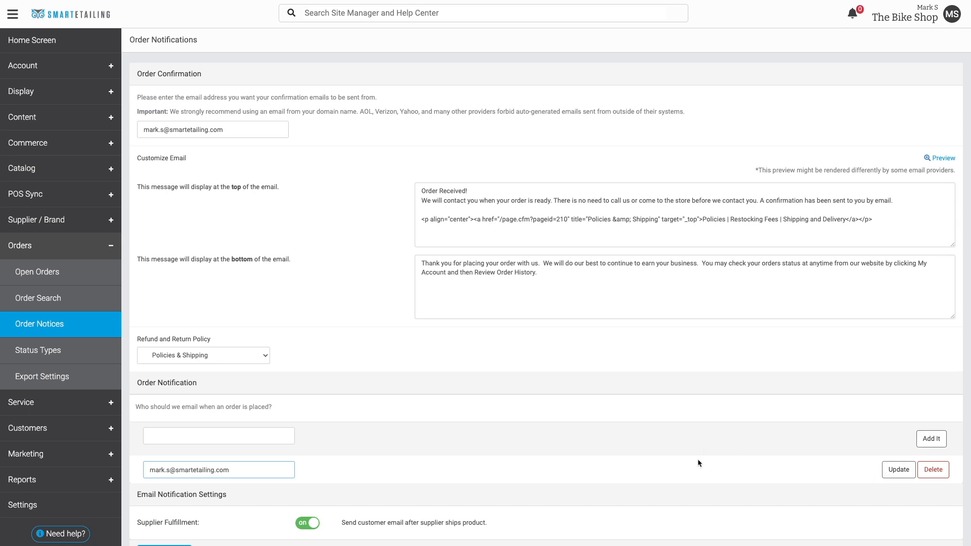
pyautogui.click(266, 470)
pyautogui.click(235, 187)
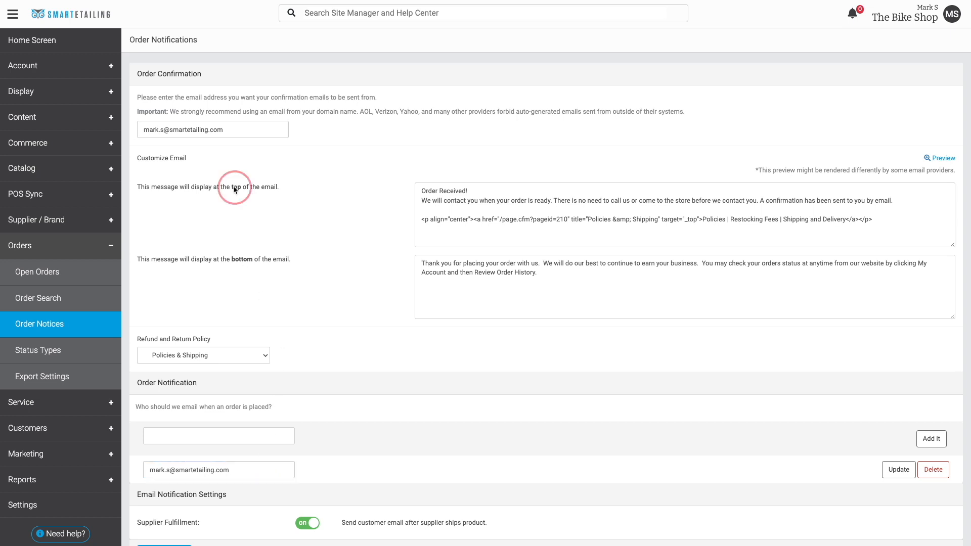
pyautogui.click(242, 260)
# Review the Supplier Fulfillment shipment email option and save the order notification settings
pyautogui.moveTo(137, 522); pyautogui.dragTo(202, 524)
pyautogui.moveTo(292, 522); pyautogui.dragTo(490, 523)
pyautogui.click(526, 524)
pyautogui.scroll(-1, 526, 524)
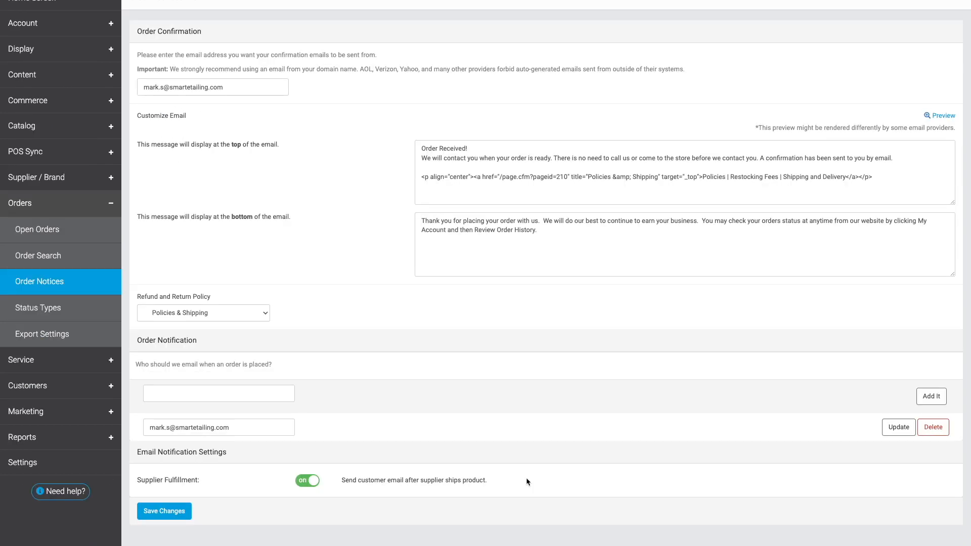
pyautogui.click(165, 512)
pyautogui.click(37, 145)
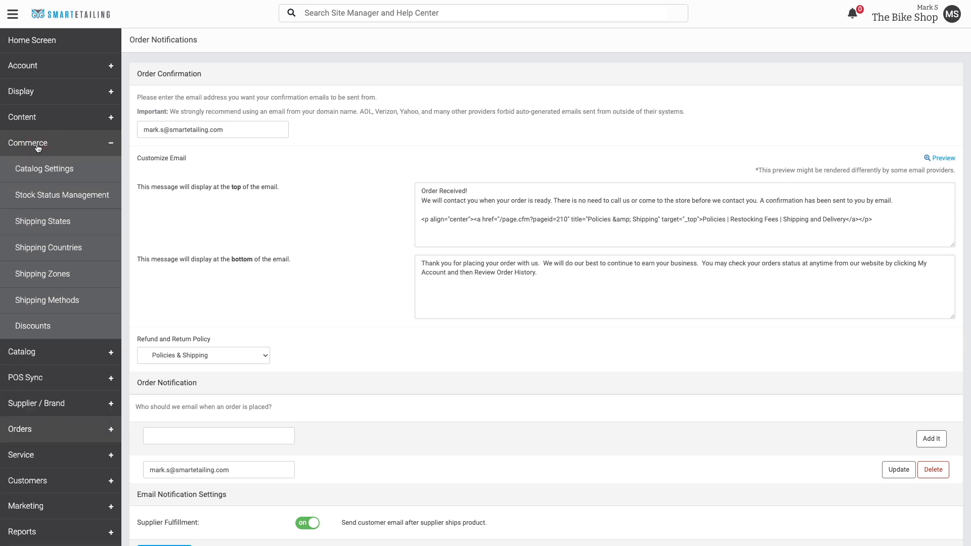
# Open Catalog Settings, check the prices-with-shopping-cart pricing option, and scroll to Save Changes
pyautogui.click(40, 170)
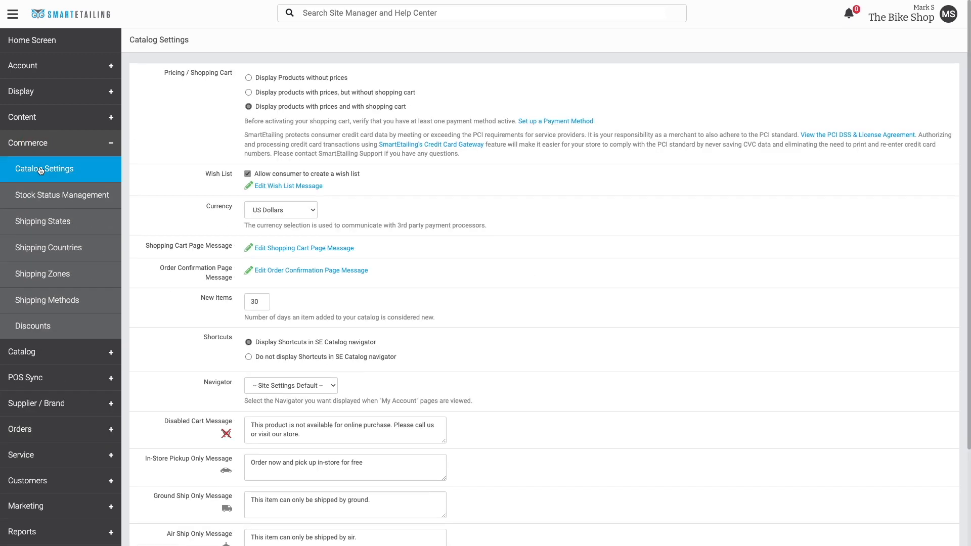
pyautogui.moveTo(258, 110); pyautogui.dragTo(407, 113)
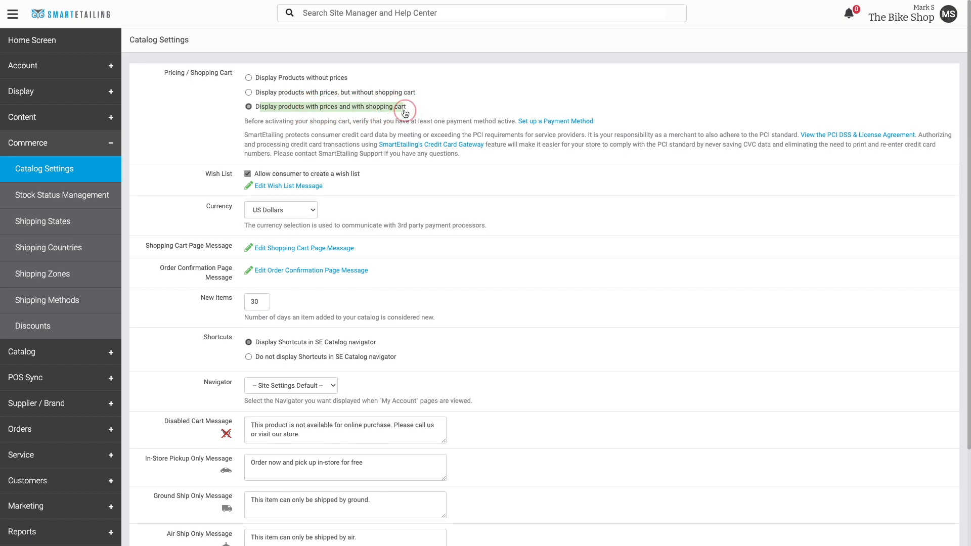
pyautogui.click(427, 114)
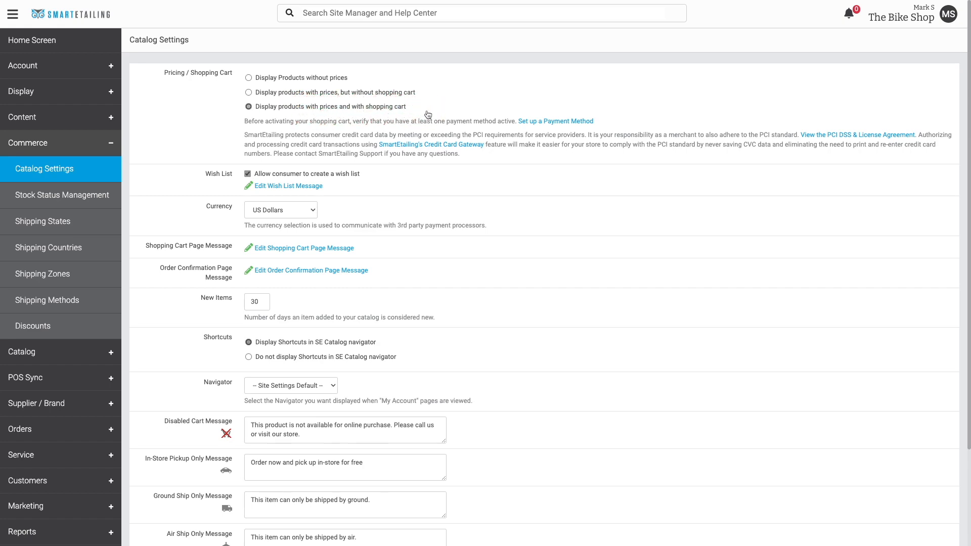
pyautogui.scroll(-4, 143, 365)
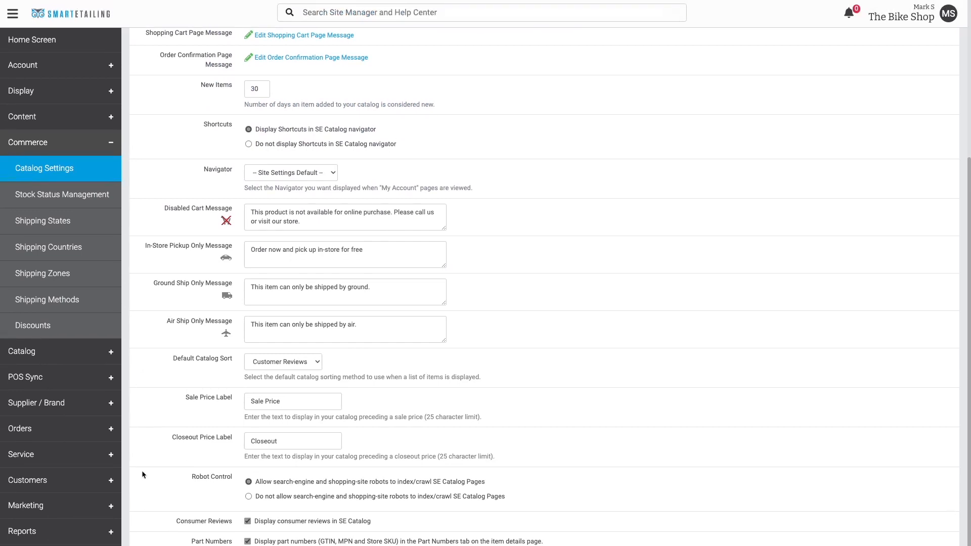
pyautogui.scroll(-1, 158, 517)
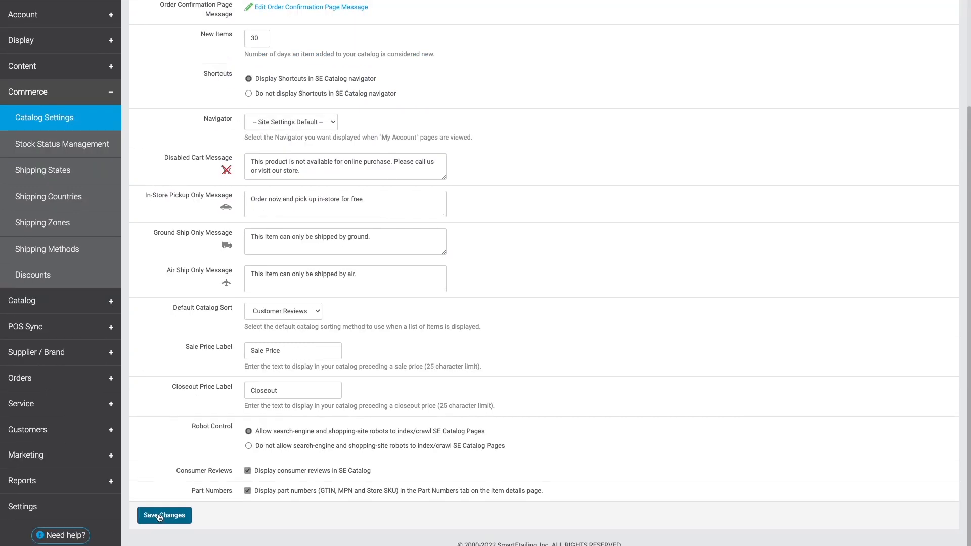